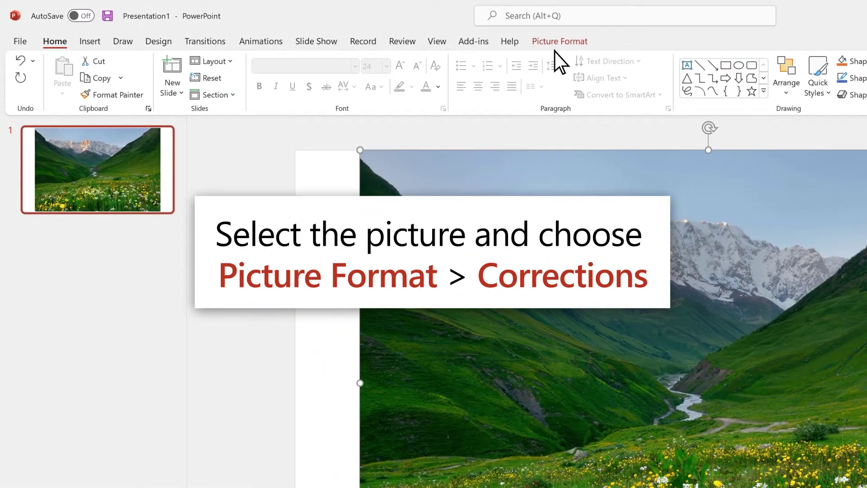
Step: Show the Picture Format commands for the selected landscape photo
{"action": "left_click", "coordinate": [559, 42]}
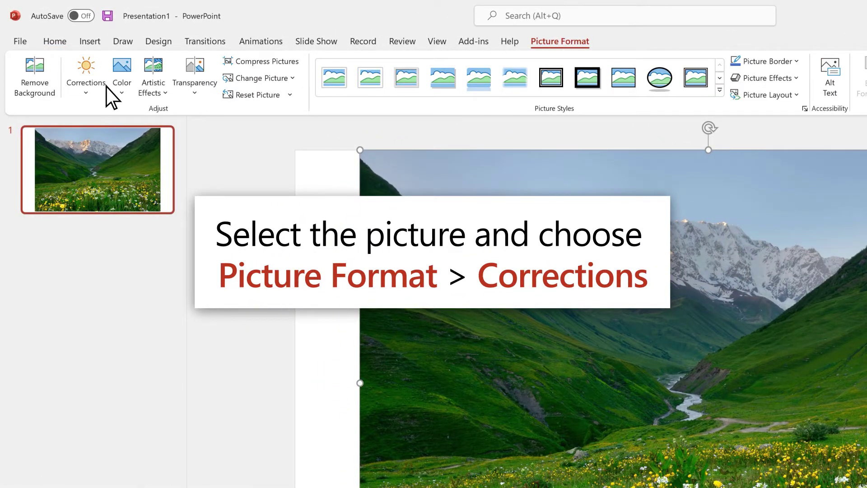
Step: Apply a brighter brightness/contrast correction preset to the photo
{"action": "left_click", "coordinate": [88, 89]}
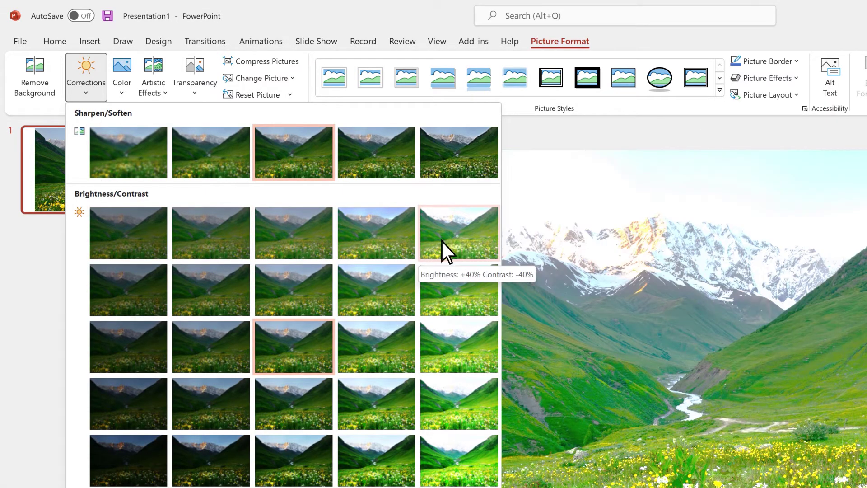
{"action": "left_click", "coordinate": [382, 284]}
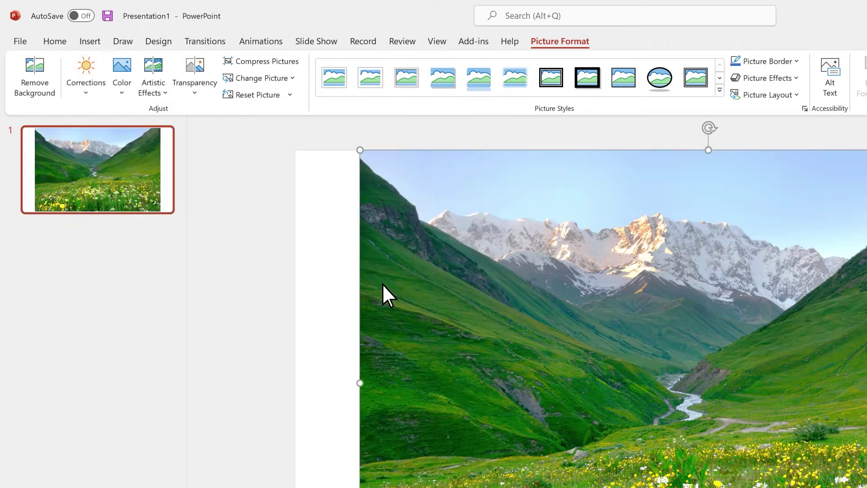
Step: Apply the Film Grain artistic effect and recolour the photo to grayscale
{"action": "left_click", "coordinate": [154, 89]}
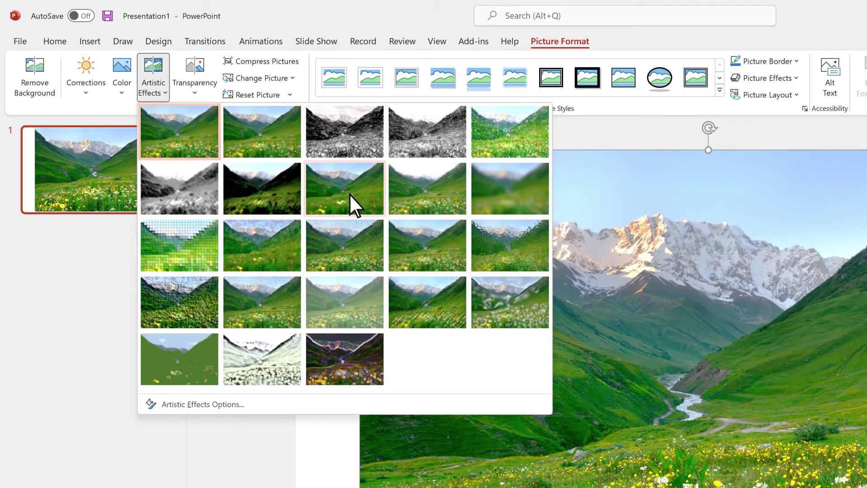
{"action": "left_click", "coordinate": [337, 238]}
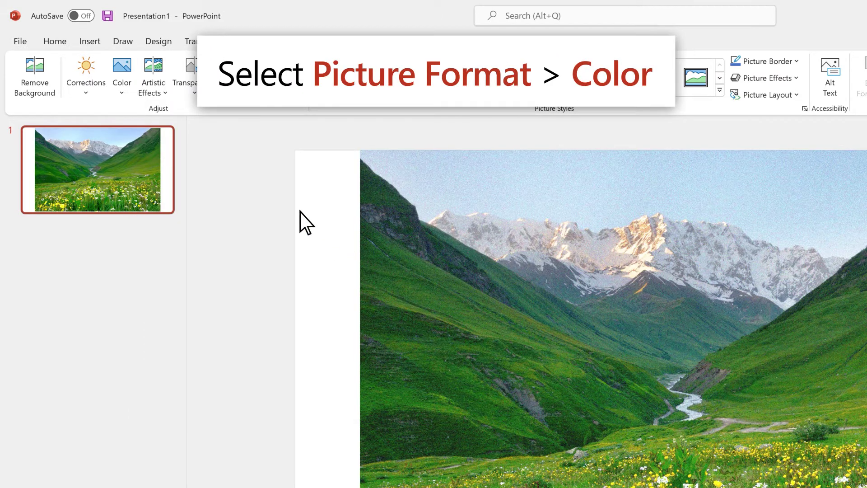
{"action": "left_click", "coordinate": [126, 89]}
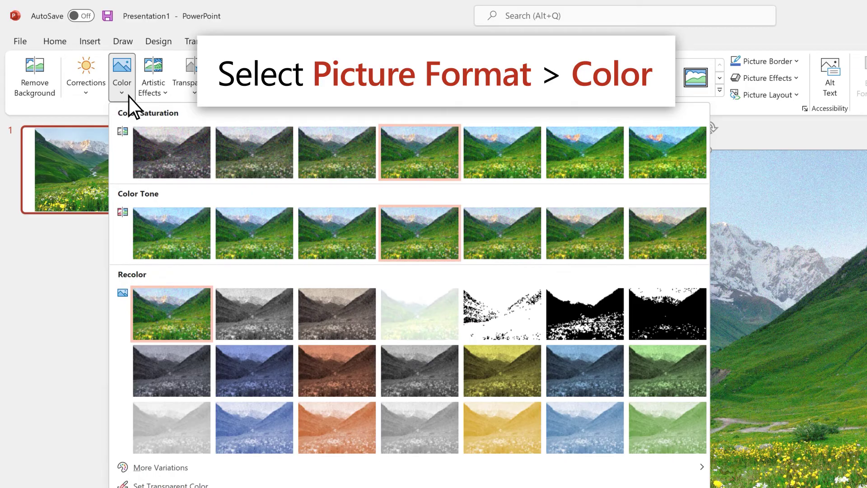
{"action": "left_click", "coordinate": [250, 308]}
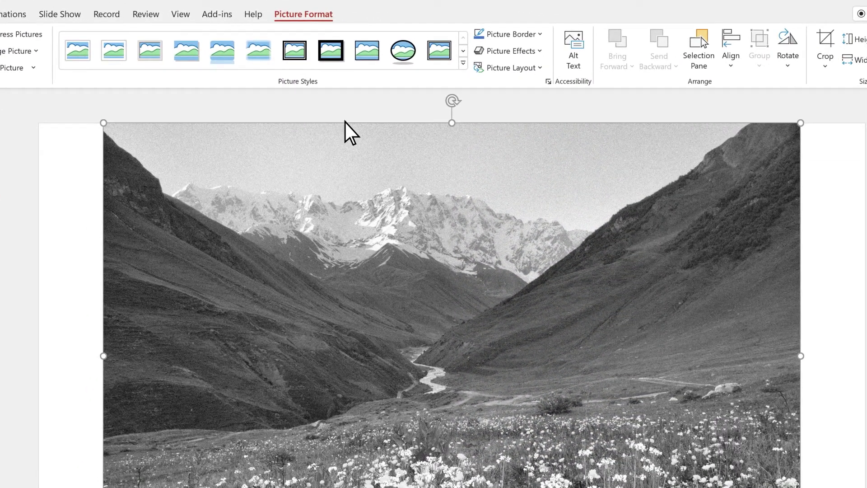
Step: Give the photo a thicker picture border line weight
{"action": "left_click", "coordinate": [541, 34]}
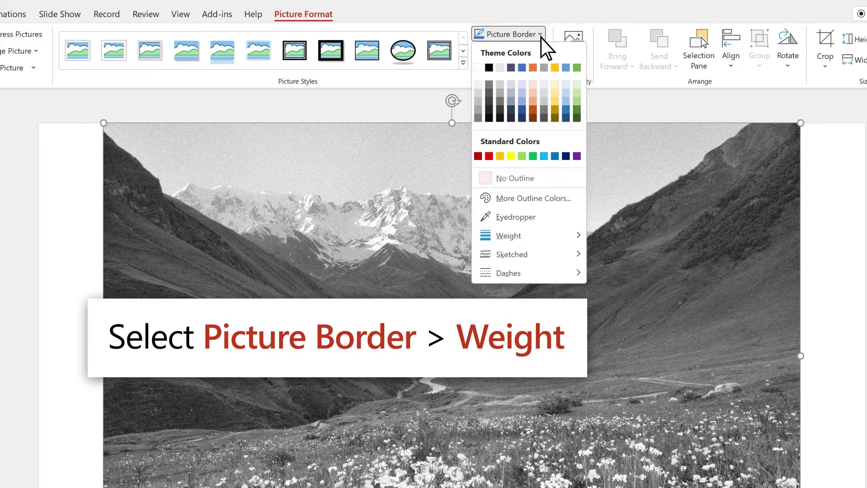
{"action": "mouse_move", "coordinate": [509, 235]}
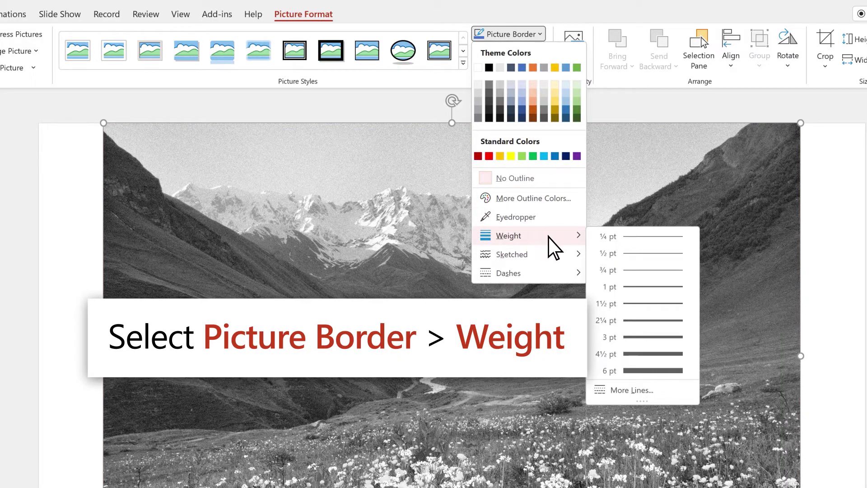
{"action": "left_click", "coordinate": [634, 335]}
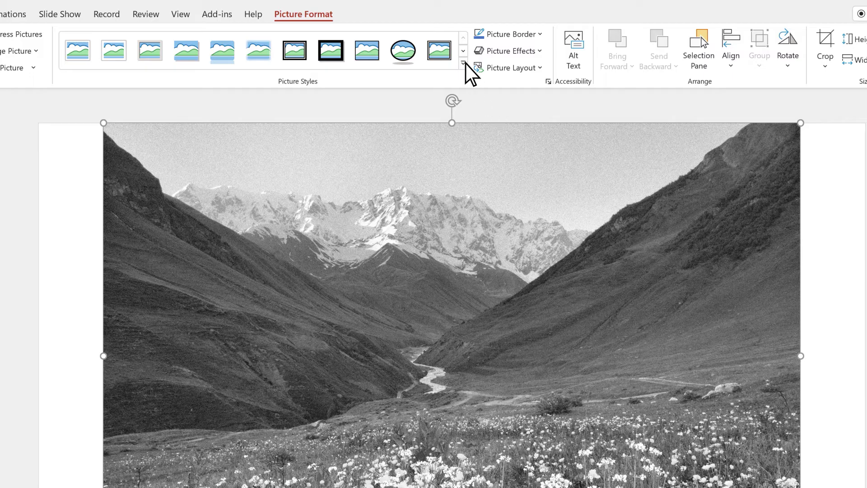
Step: Expand the Picture Styles gallery to show all presets
{"action": "left_click", "coordinate": [465, 63]}
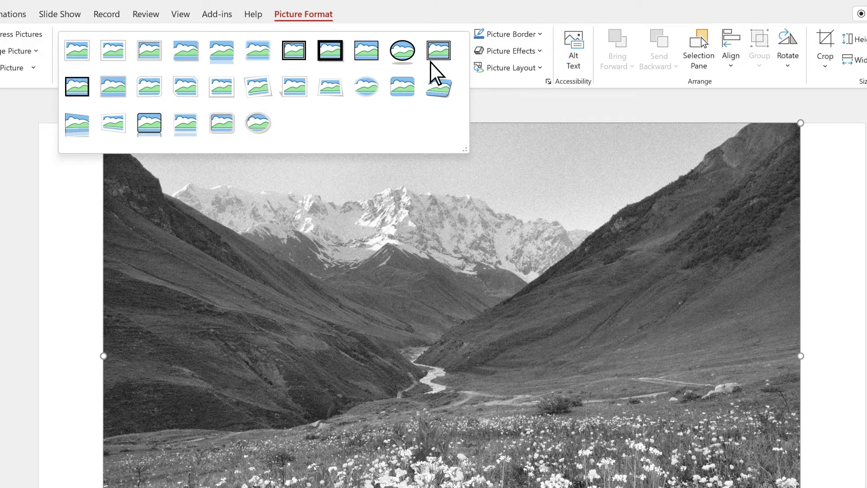